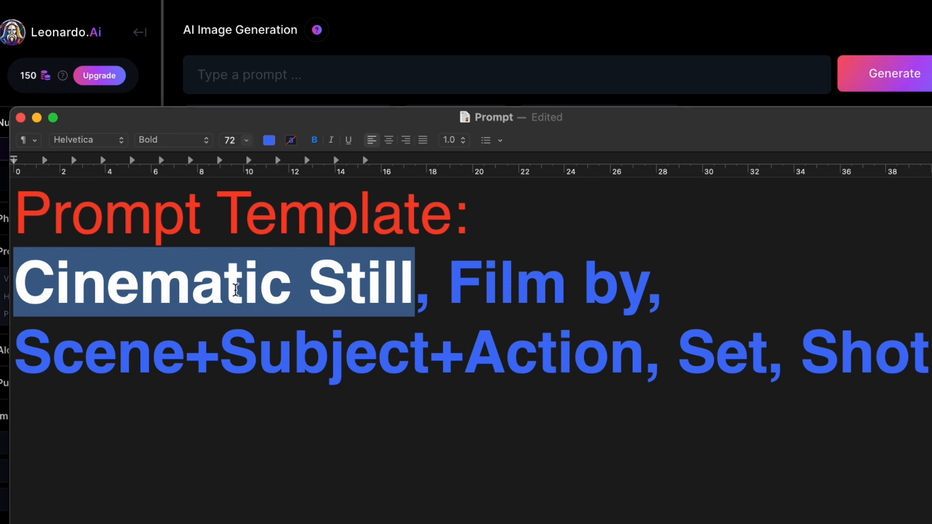
Step: Replace the word "Cinematic" before "Still" in the prompt template with "Movie"
left_click(256, 292)
left_click_drag(292, 292, 17, 302)
type("Film")
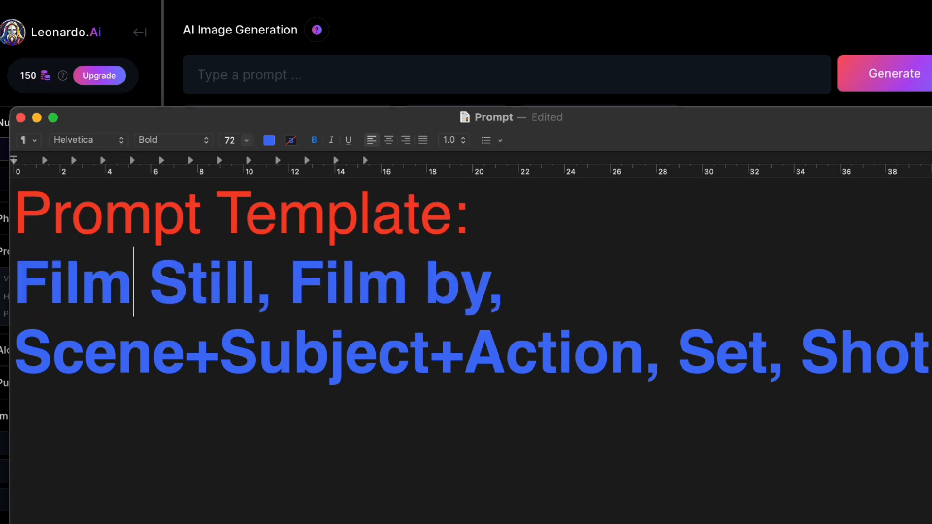
key("BackSpace")
key("BackSpace")
key("BackSpace")
key("BackSpace")
type("Movie")
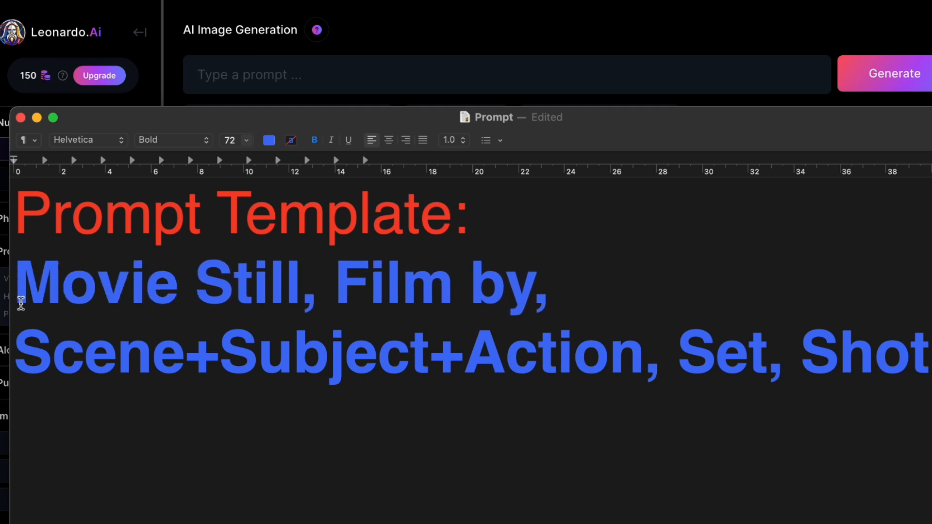
Step: Switch to Leonardo.Ai and begin the image prompt with "Cinematic Still,"
left_click(256, 76)
left_click(254, 73)
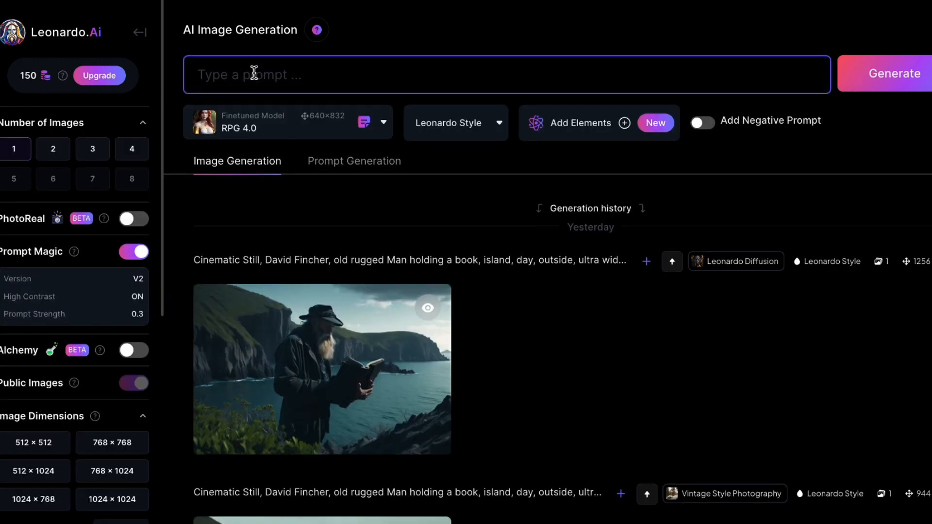
type("Cinematic Still,")
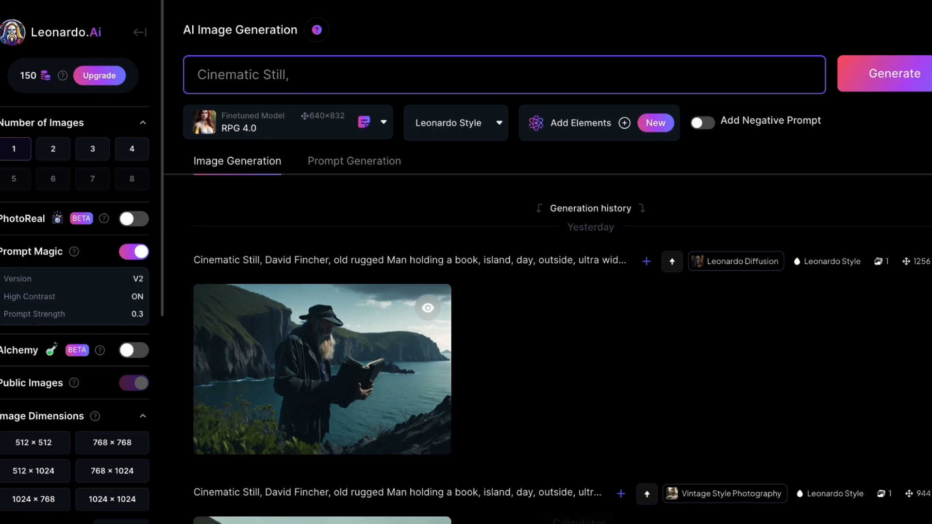
Step: Return to the Prompt document and replace "Film by" in the template with "Wes Anderson"
left_click(712, 519)
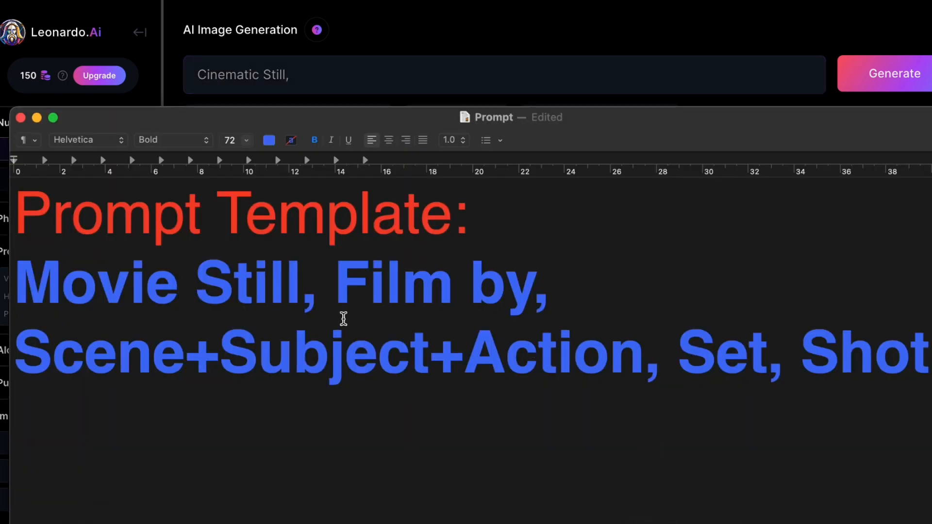
left_click(342, 283)
left_click_drag(342, 283, 536, 289)
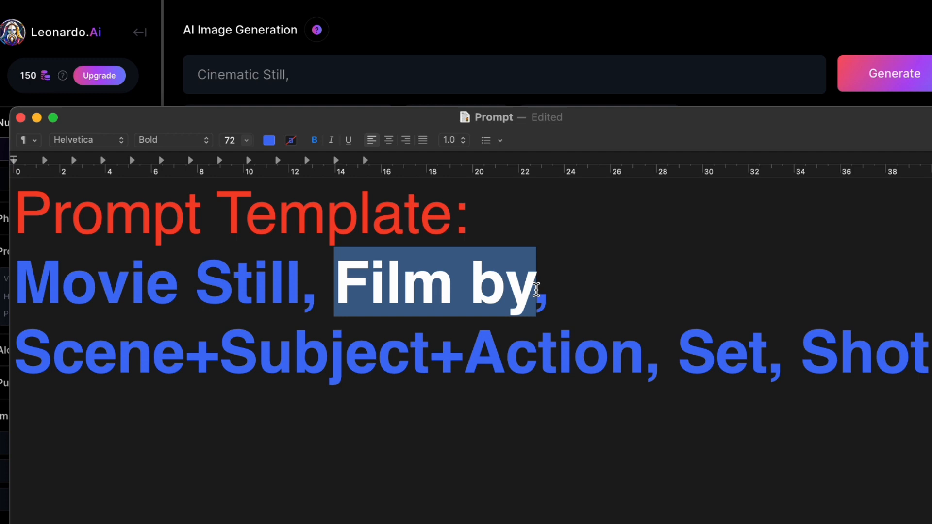
left_click(460, 285)
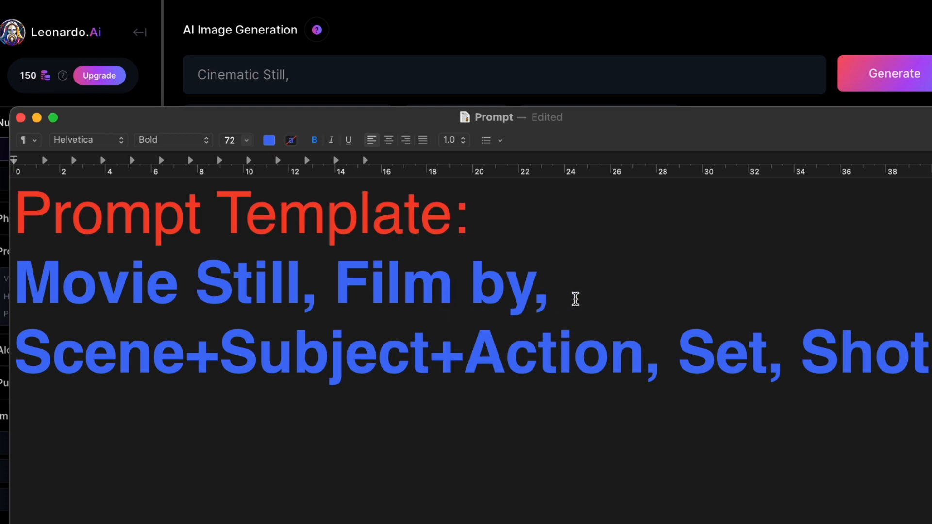
left_click_drag(535, 271, 350, 289)
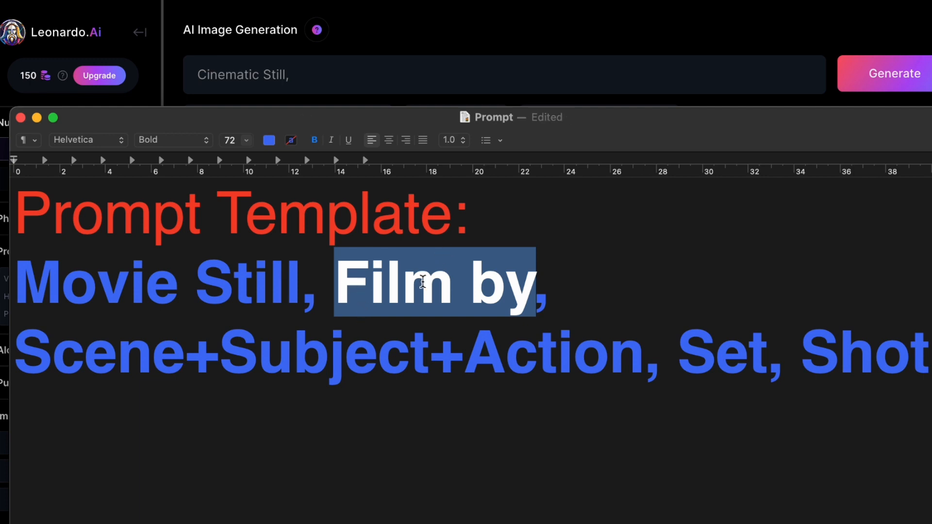
type("Wes anderson")
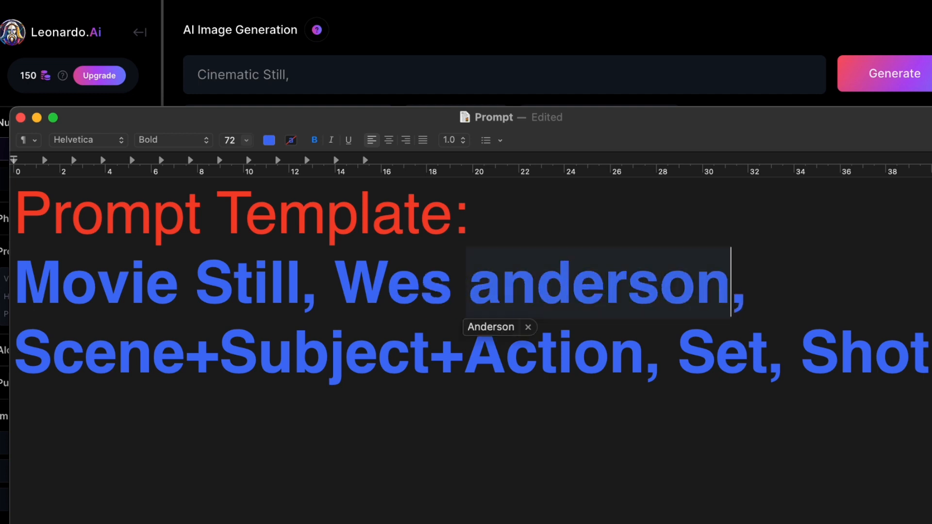
left_click(491, 328)
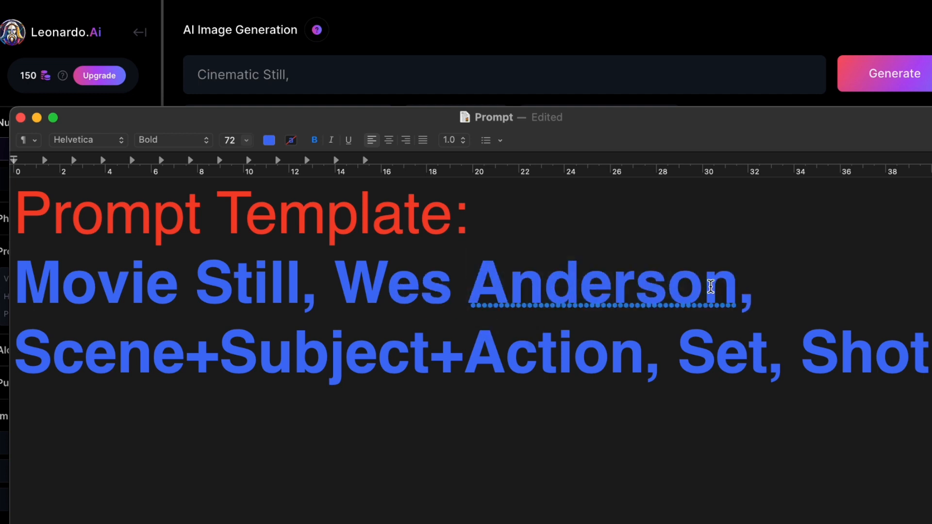
left_click_drag(739, 286, 354, 281)
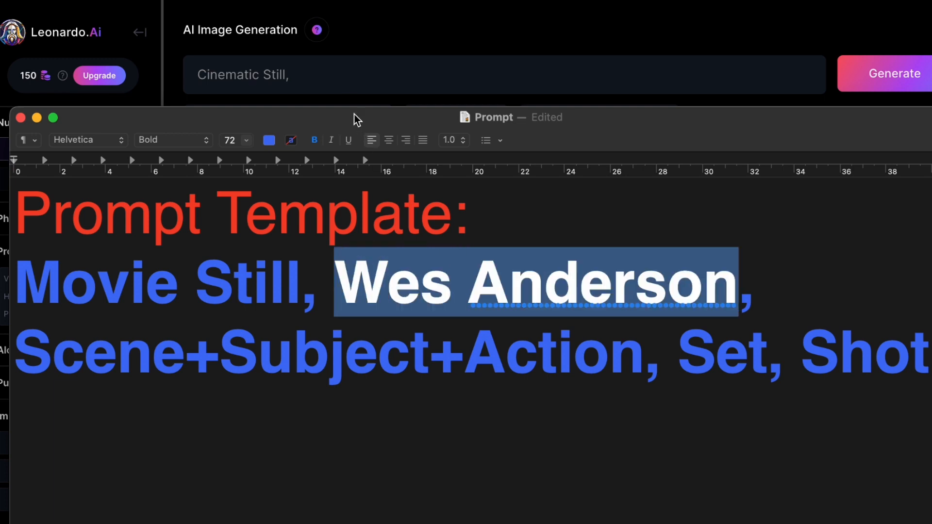
Step: Add the director "David Fincher," to the image prompt in Leonardo.Ai
left_click(335, 86)
type("David F")
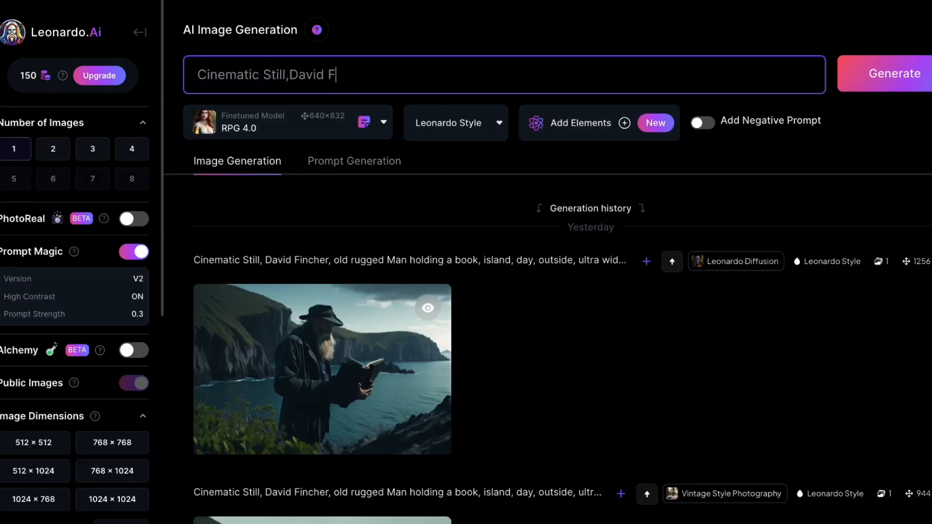
type("incher,")
Step: Review the template's Scene+Subject+Action part and append "Old rugged man holding a book, island" to the Leonardo.Ai image prompt
mouse_move(683, 519)
left_click(713, 518)
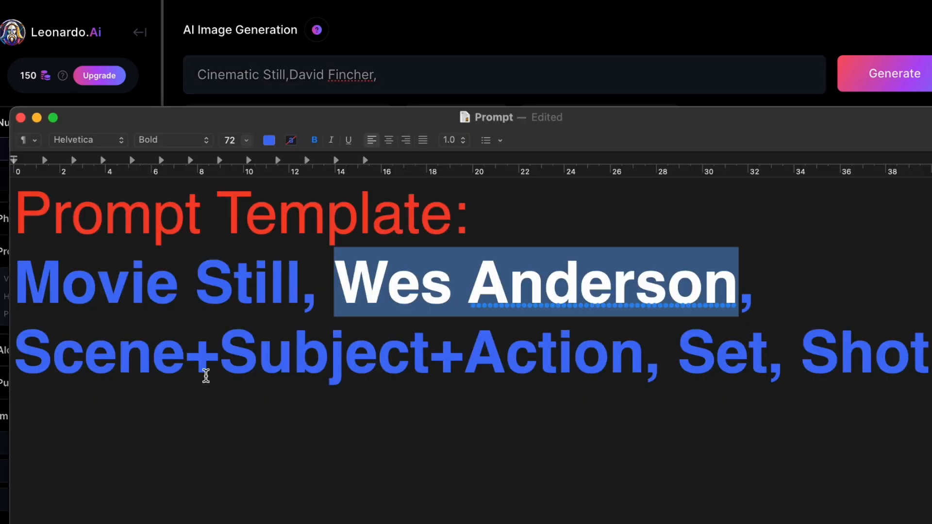
left_click(172, 364)
left_click_drag(19, 359, 655, 364)
left_click(688, 387)
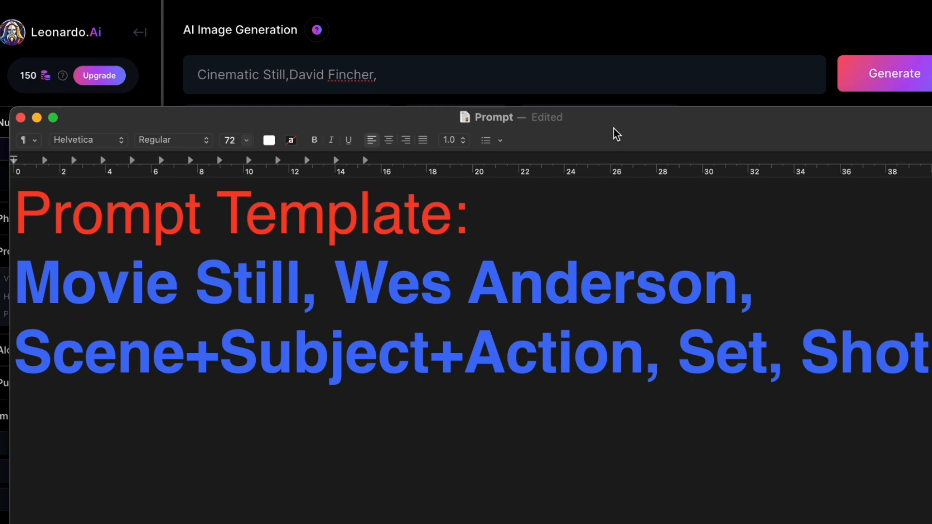
left_click_drag(616, 130, 644, 149)
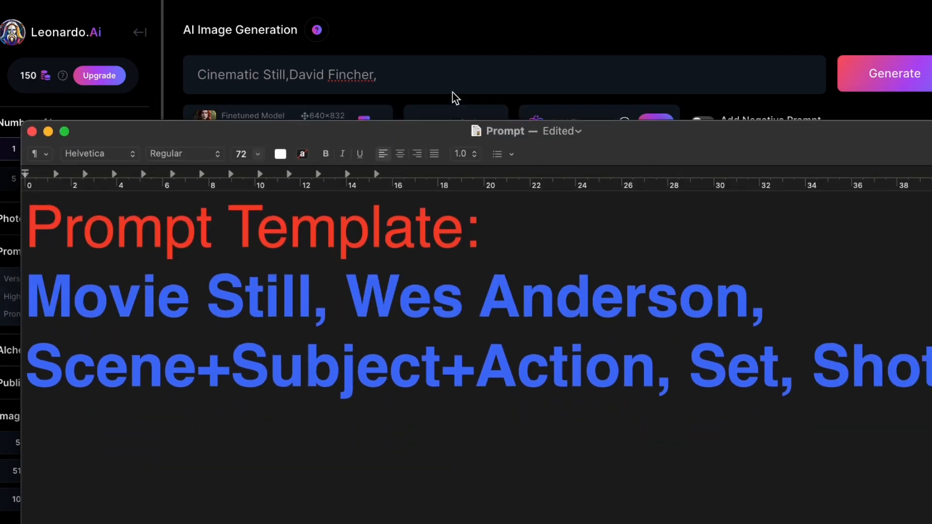
left_click(411, 78)
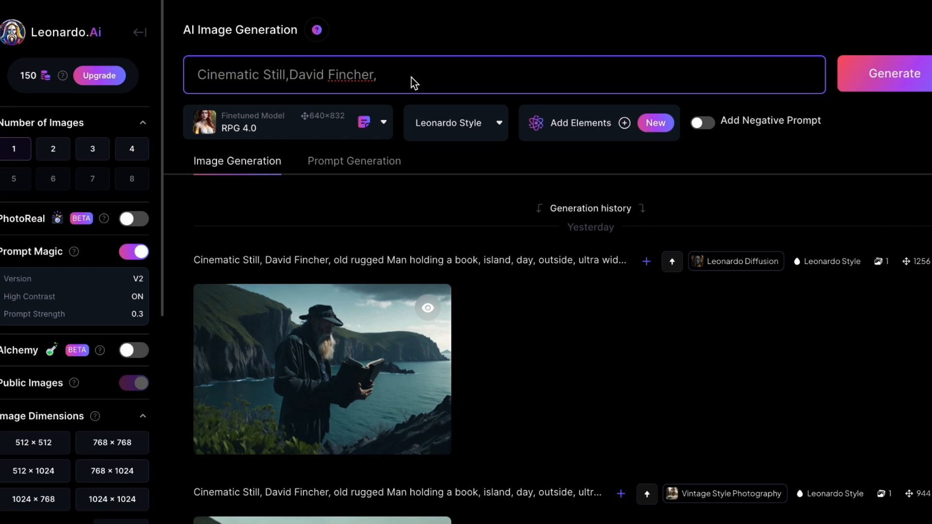
type("Old rugg")
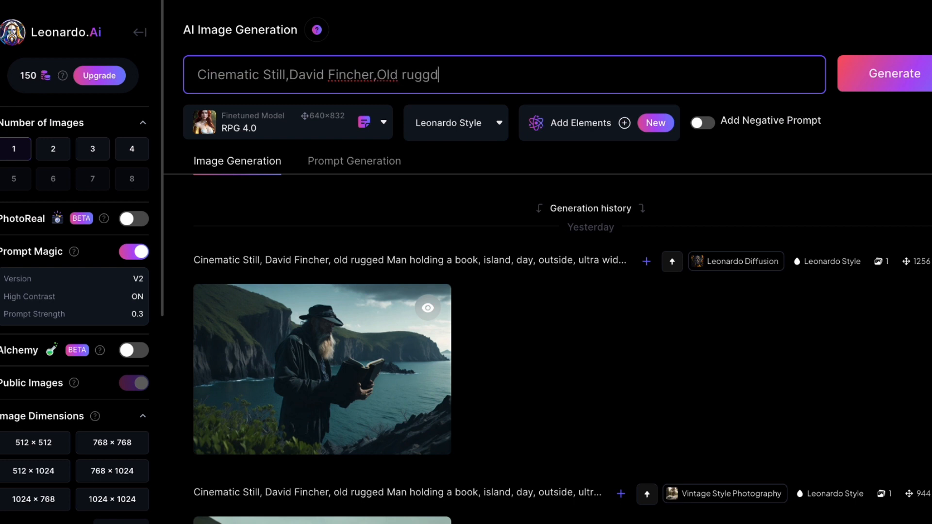
type("ed man holding a book")
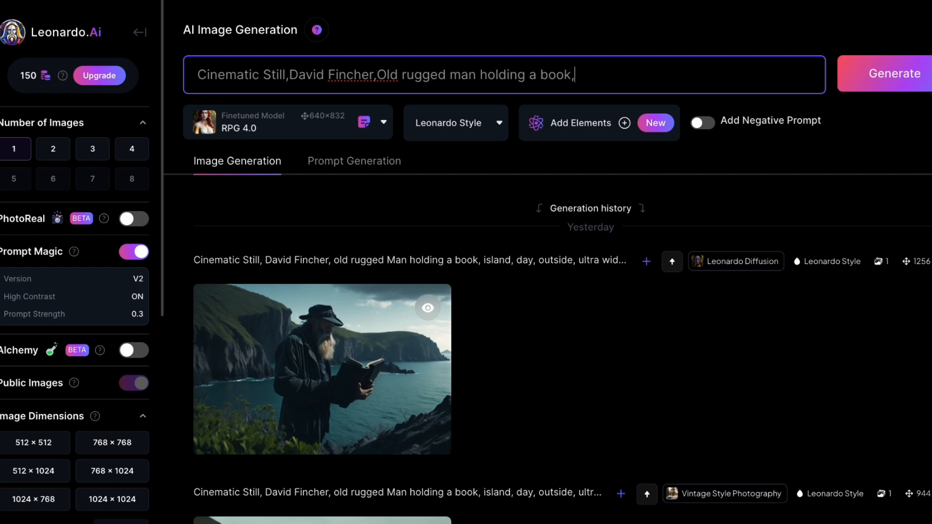
type(", island")
Step: Review the template's Set and Shot parts and append ",day outside,Ultra wide angle" to the Leonardo.Ai image prompt
left_click(772, 514)
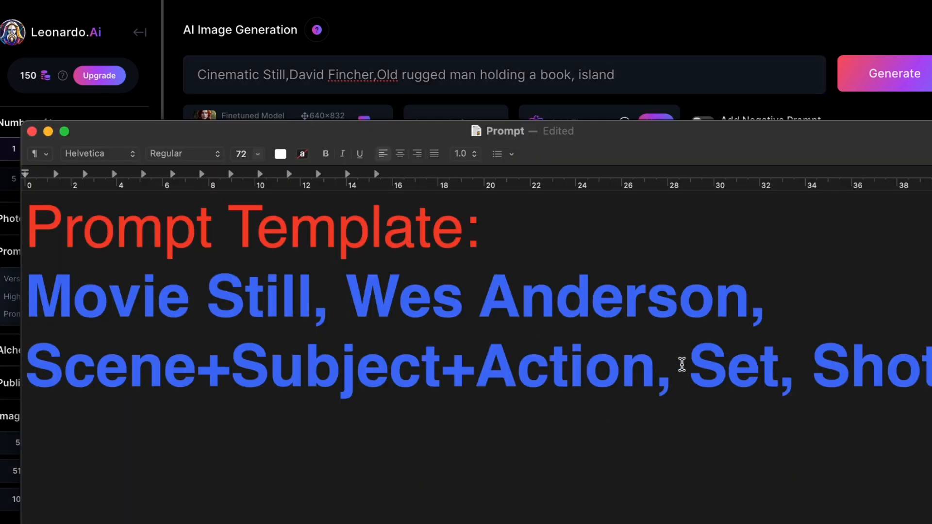
left_click_drag(691, 368, 930, 365)
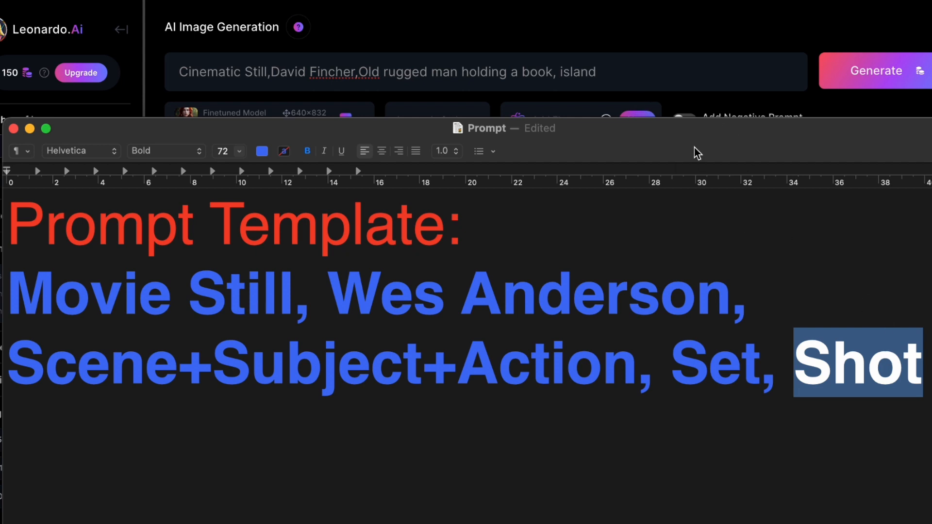
left_click(624, 73)
type(",day")
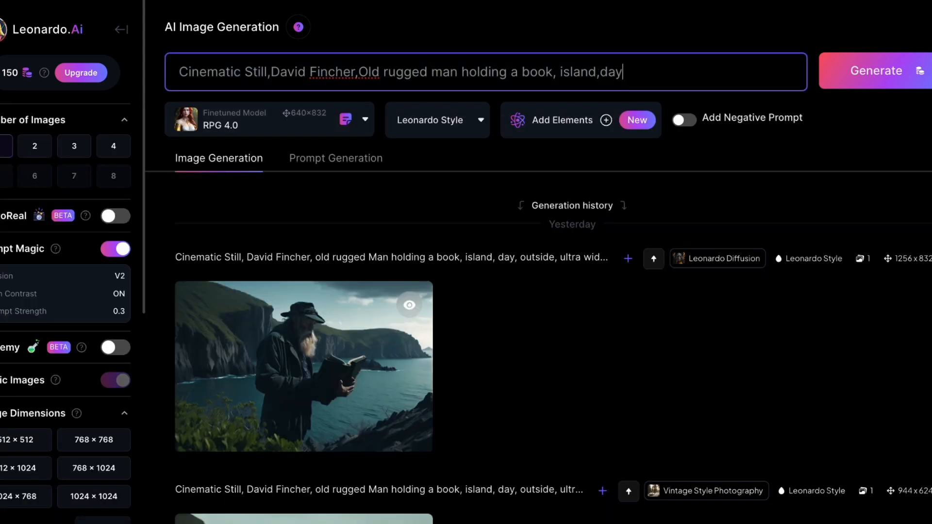
type(" outside,")
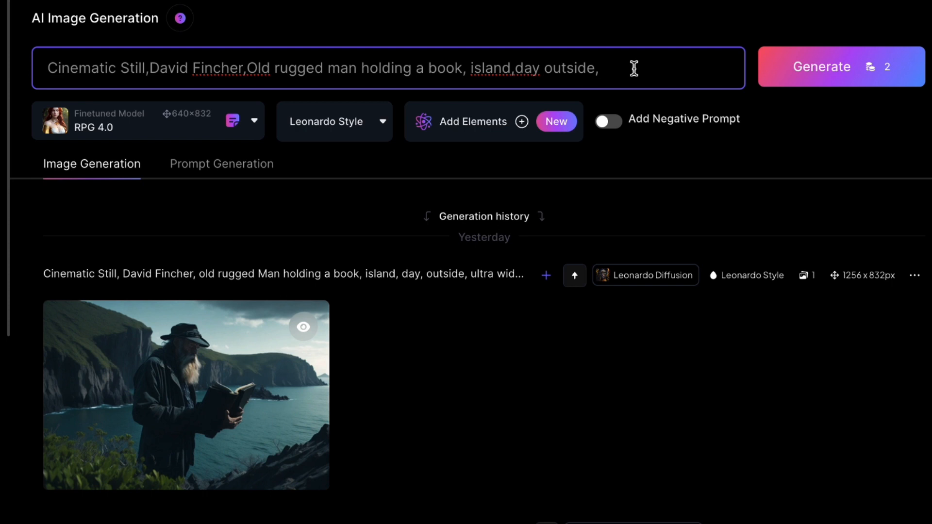
type("Ultra wide angle")
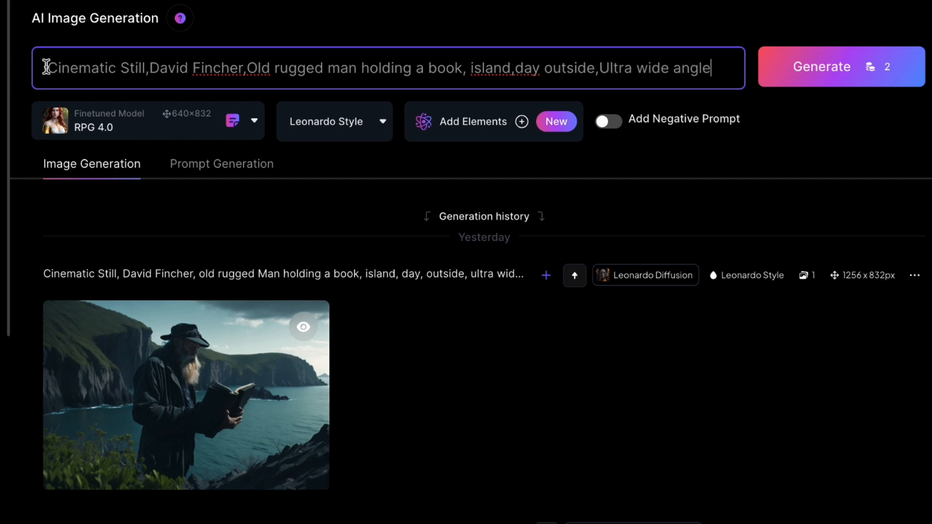
left_click_drag(46, 67, 690, 68)
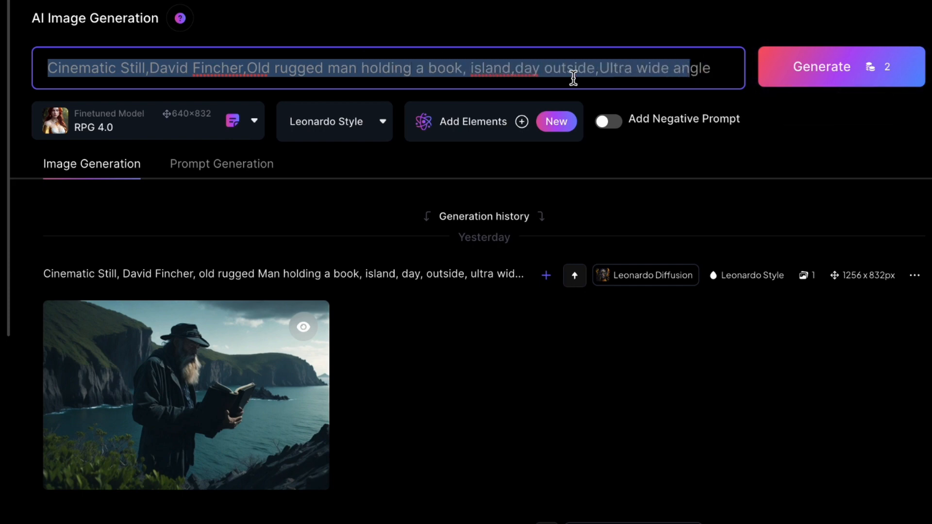
left_click(503, 68)
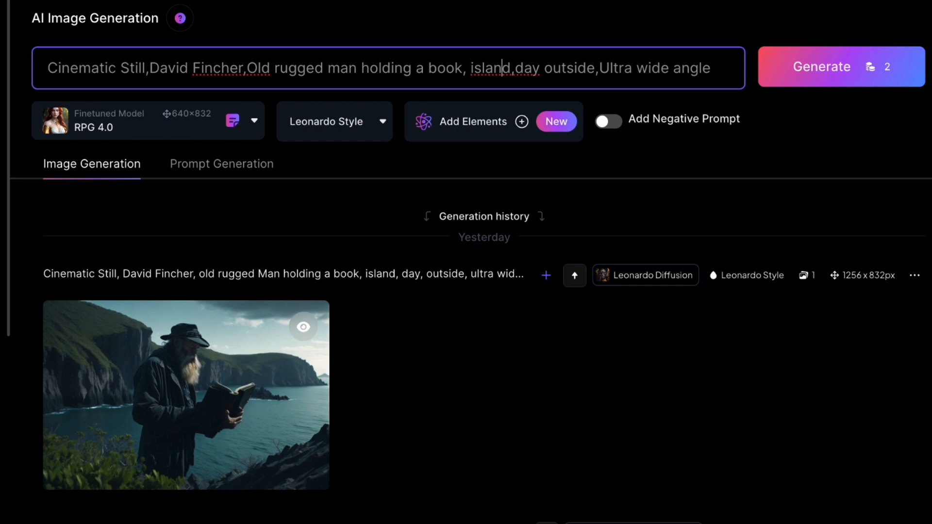
Step: Set the image aspect ratio to 16:9
scroll(4, 224, "down", 3)
left_click(3, 224)
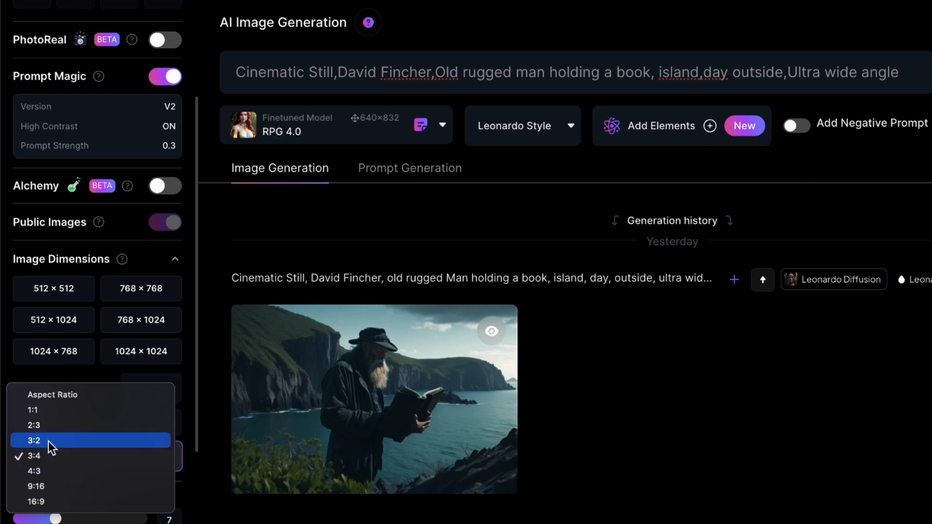
left_click(62, 500)
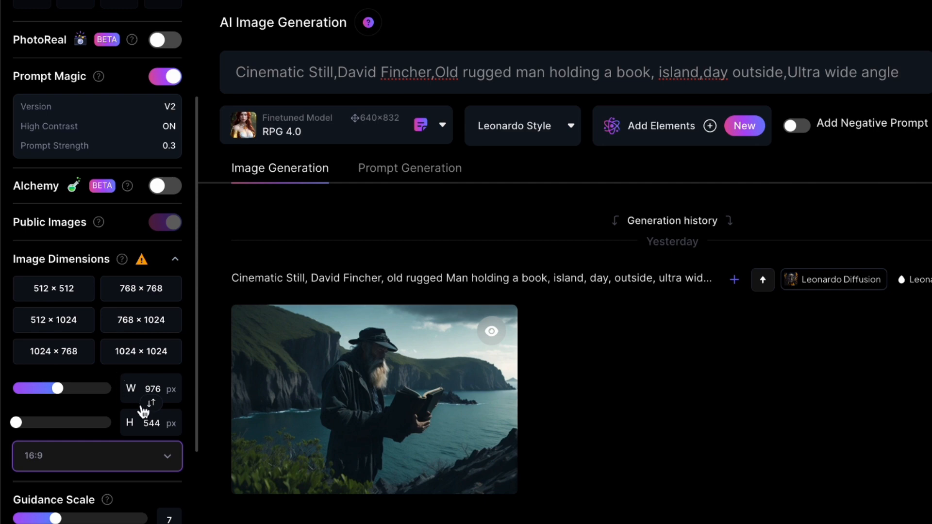
Step: Choose DreamShaper v7 as the finetuned model and set the image aspect ratio to 3:2
left_click(346, 141)
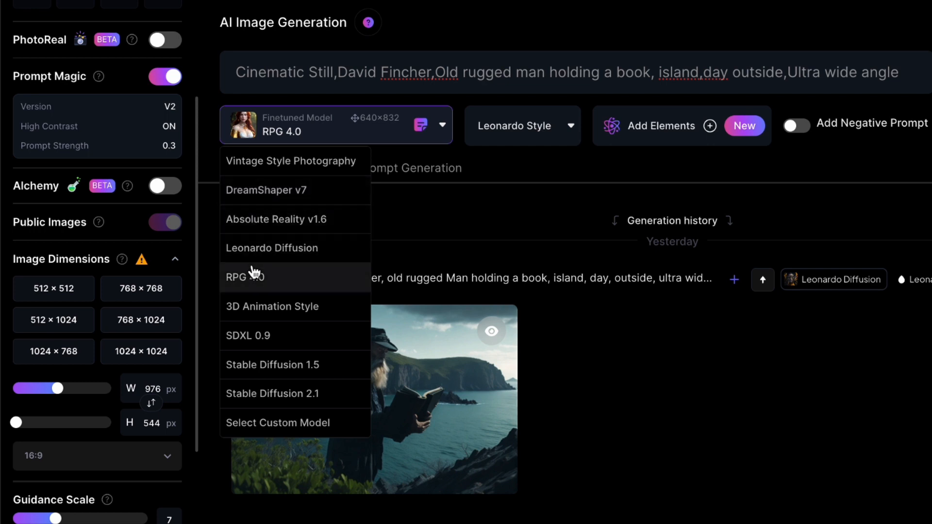
left_click(279, 193)
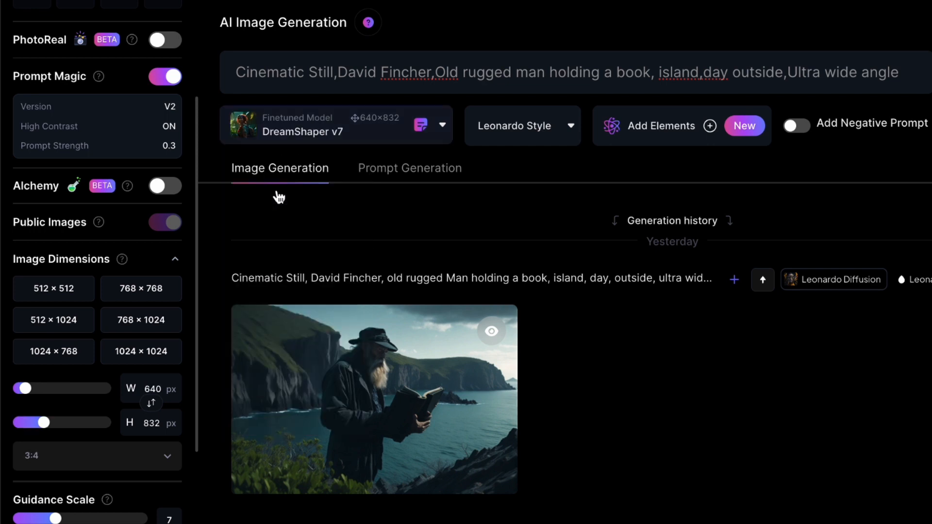
left_click(66, 467)
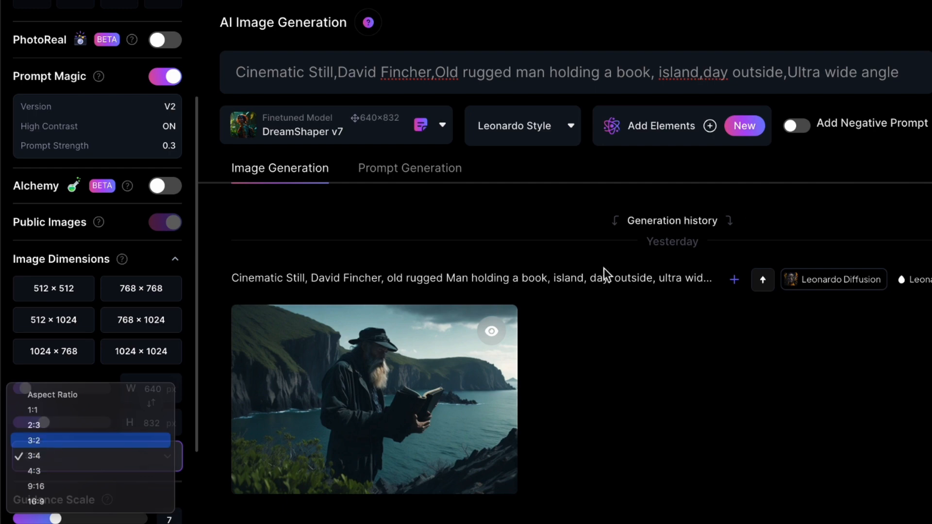
left_click(63, 440)
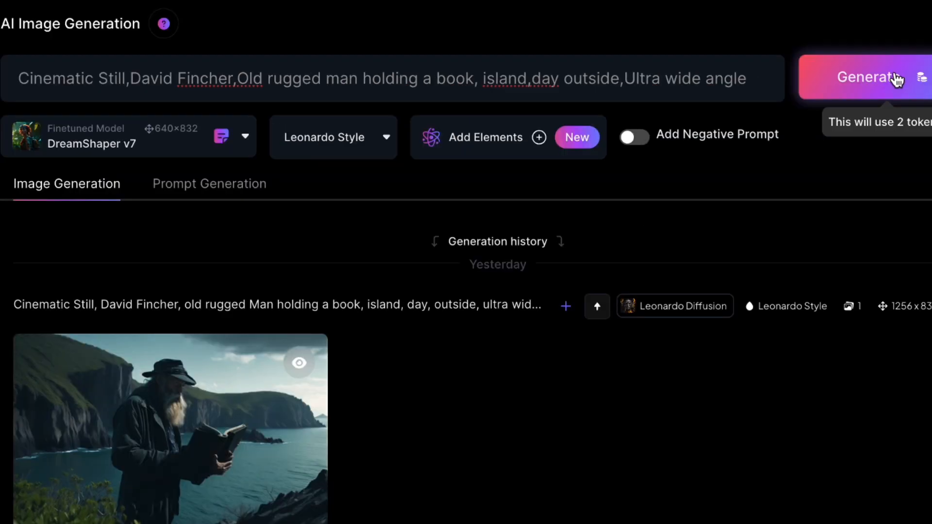
Step: Generate the image from the prompt and upscale the result with HD Crisp
left_click(895, 79)
left_click(250, 377)
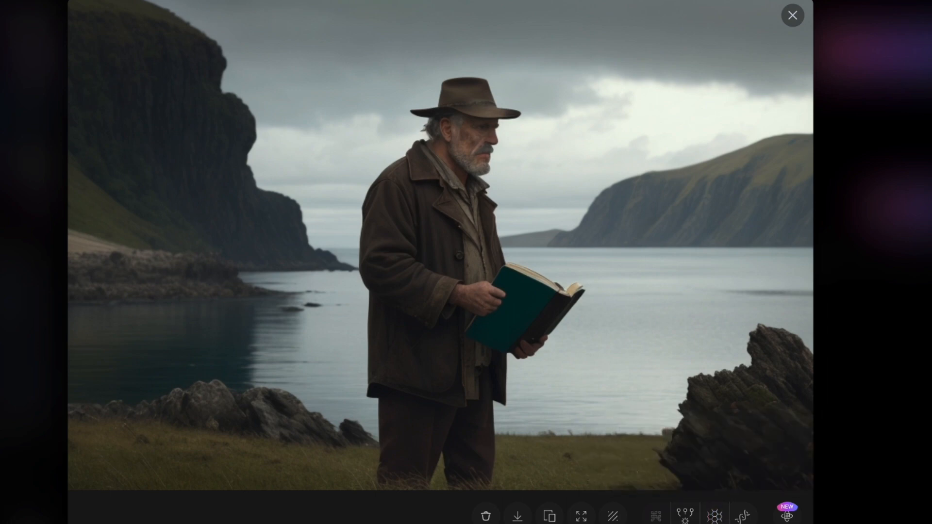
left_click(580, 518)
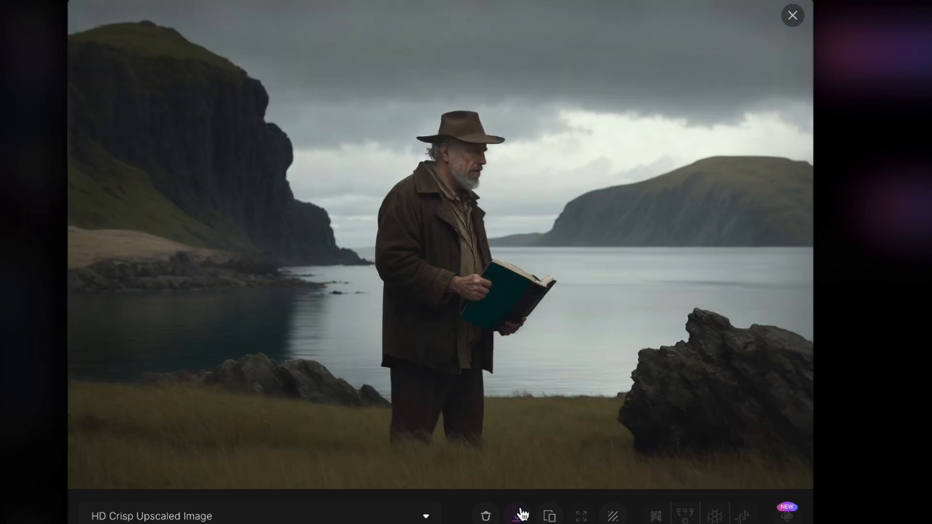
Step: Download the HD Crisp upscaled image, inspect it at full zoom, and close its preview
left_click(520, 516)
left_click(500, 208)
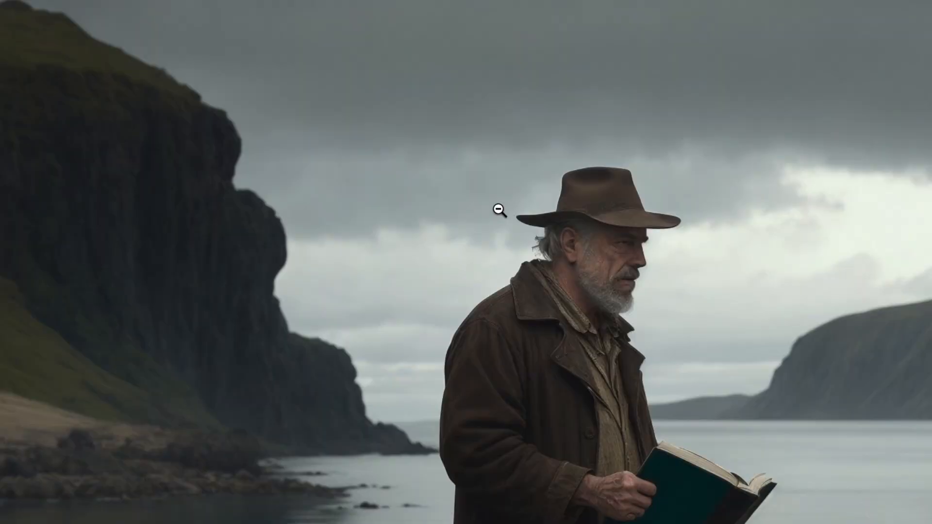
left_click(500, 208)
left_click(793, 14)
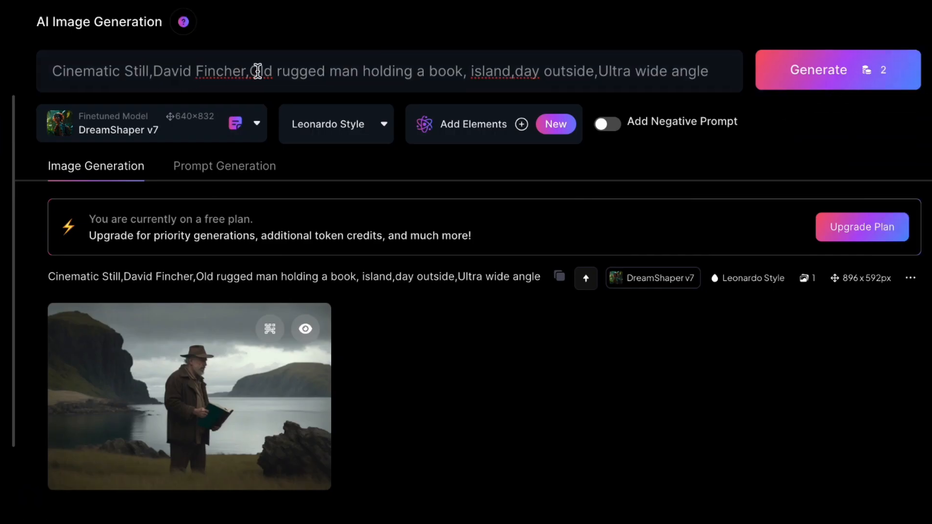
Step: Replace the director in the prompt with "Wes anderson" and generate the image
left_click_drag(302, 53, 206, 54)
type("Wes anderson")
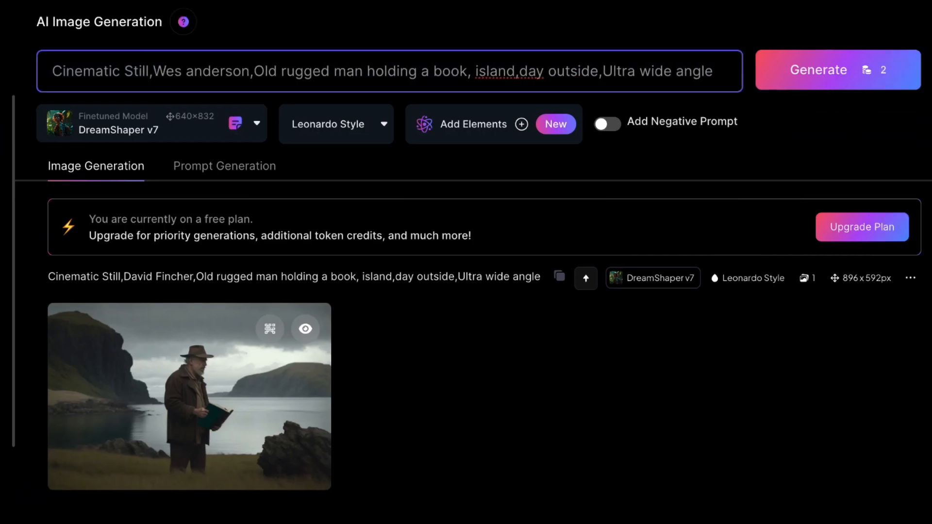
left_click(826, 69)
scroll(651, 382, "down", 15)
scroll(646, 375, "down", 15)
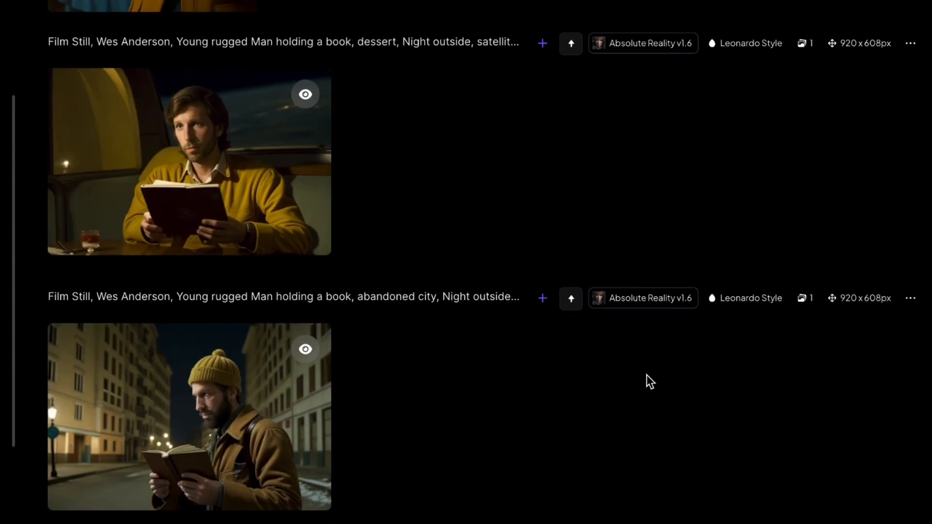
scroll(551, 471, "up", 20)
Step: Switch to the other open app, copy the director name "Tim Burton", and return to the image generator
left_click(242, 523)
left_click_drag(305, 232, 230, 230)
key("super+c")
key("super+Tab")
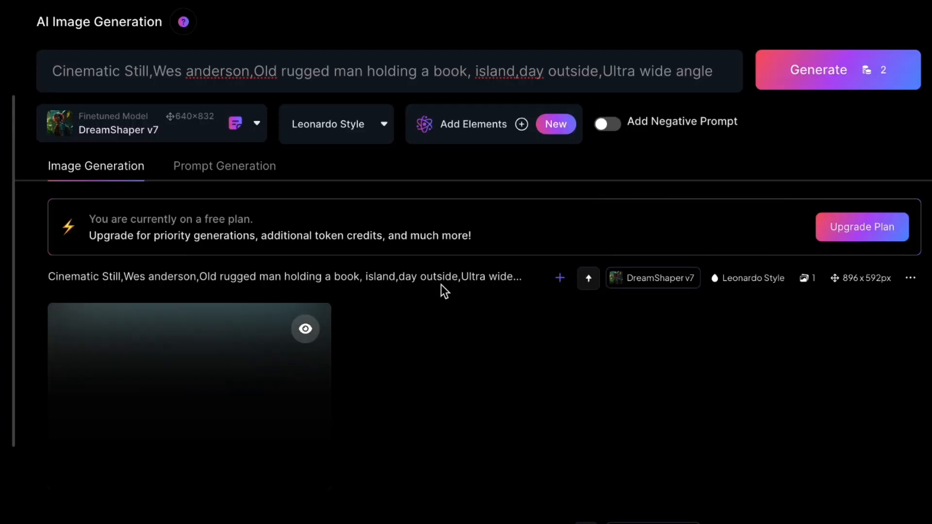
Step: View the generated Wes Anderson image enlarged, and close its preview
scroll(441, 290, "down", 1)
left_click(228, 357)
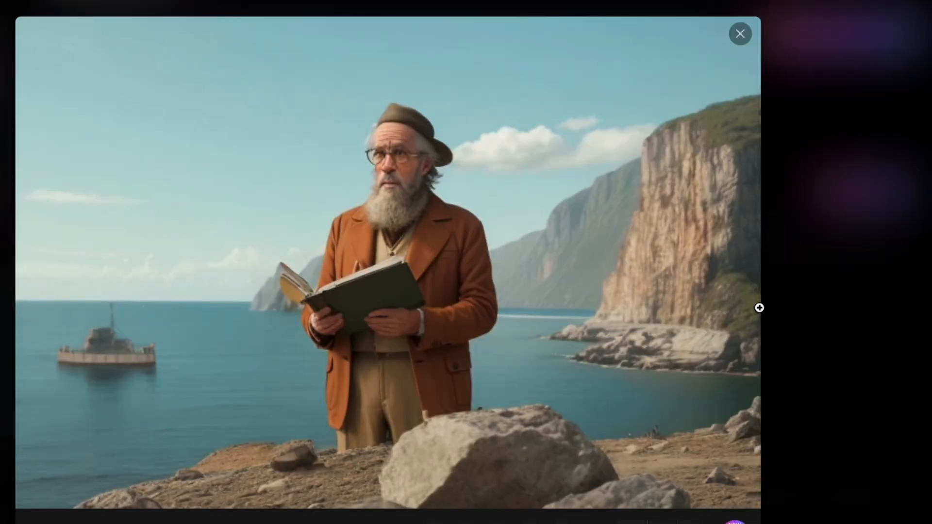
left_click(740, 33)
Step: Replace the director in the prompt with the copied name "Tim Burton" and generate the image
left_click_drag(250, 35, 158, 40)
key("super+v")
scroll(821, 33, "up", 1)
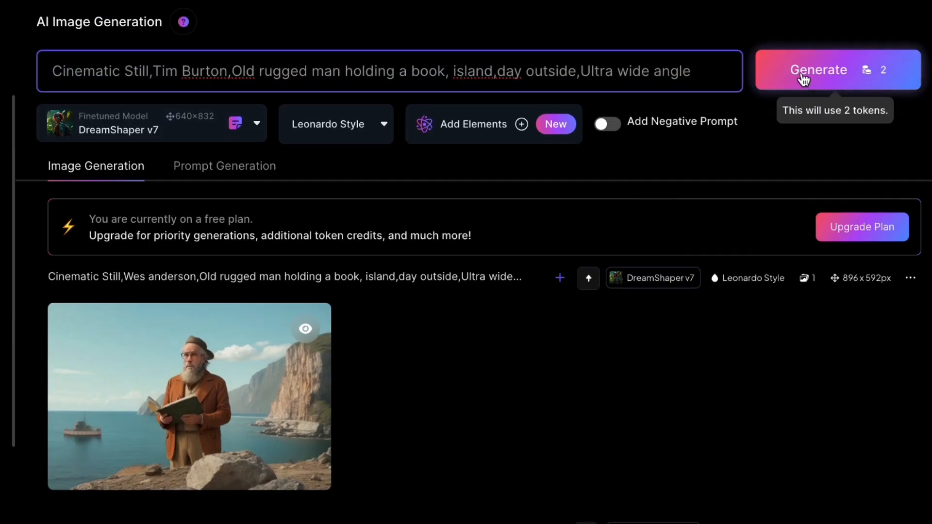
left_click(818, 33)
Step: Get the next director name from the other open app and change the prompt's director to "Guillermo del Toro"
key("super+Tab")
left_click_drag(336, 244, 240, 249)
key("super+Tab")
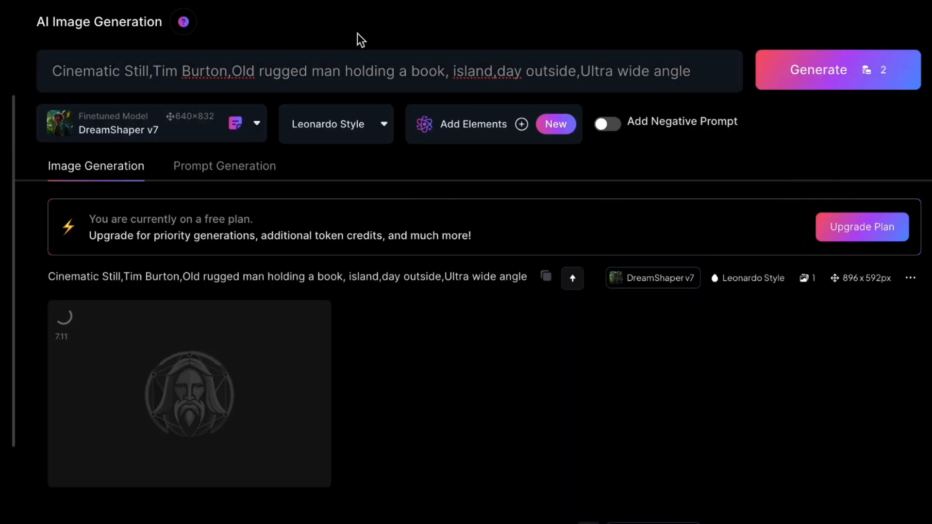
left_click(374, 435)
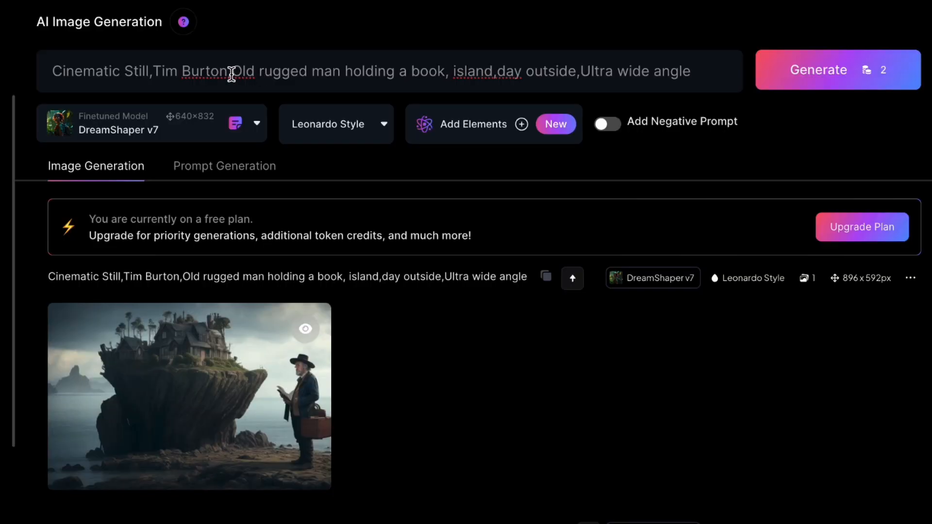
left_click_drag(228, 73, 155, 76)
type("Guillermo del Toro")
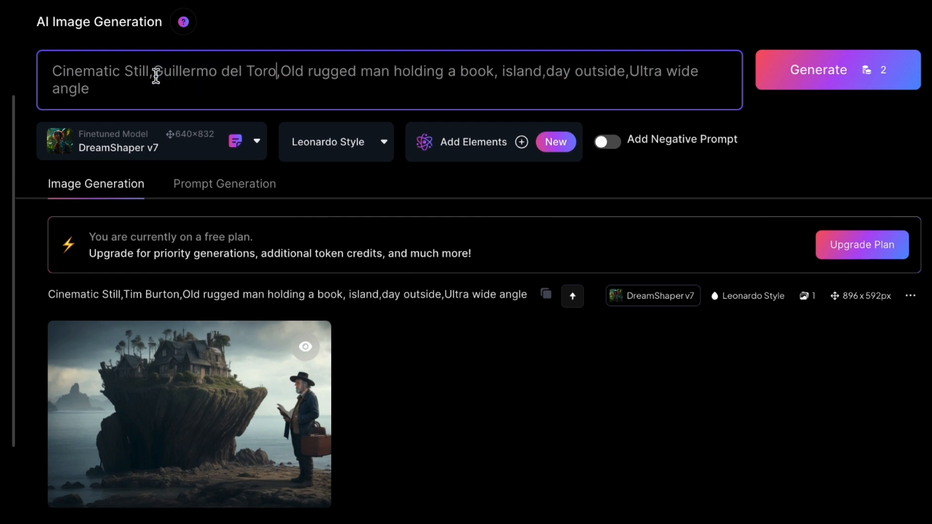